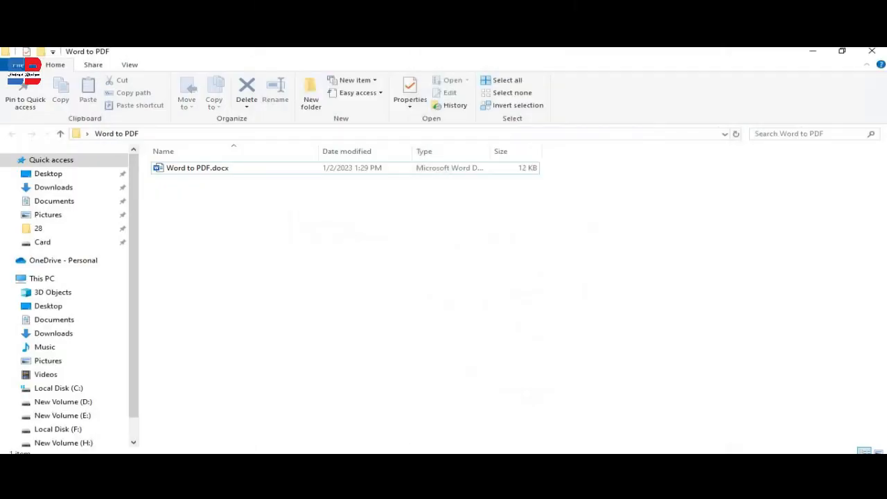
Step: Open the Word document "Word to PDF.docx" from the Word to PDF folder and look through its text
double_click(201, 170)
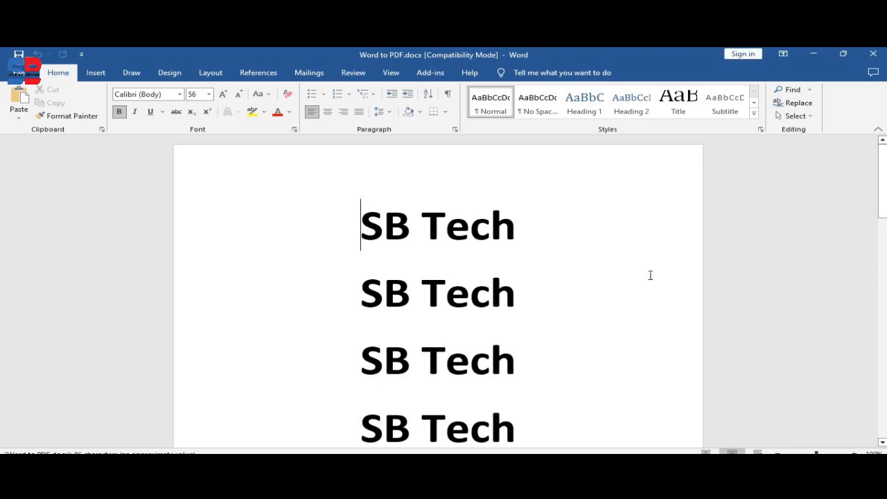
scroll(592, 293, down, 5)
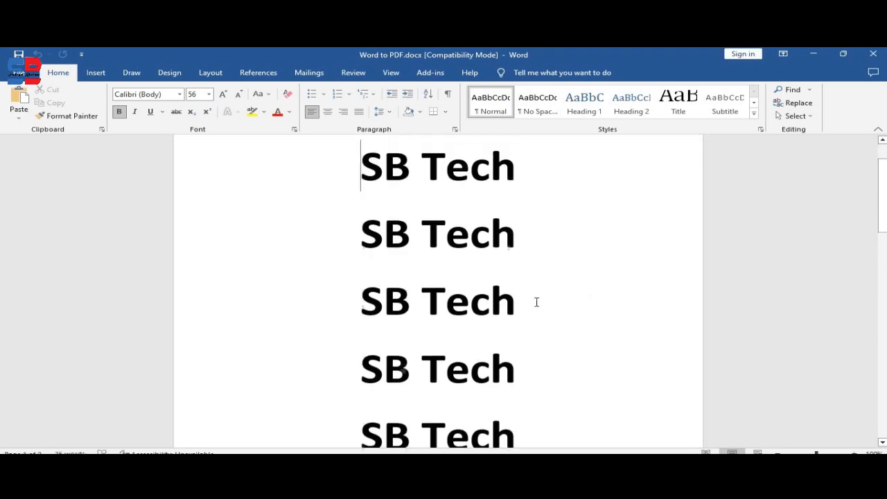
scroll(536, 301, up, 5)
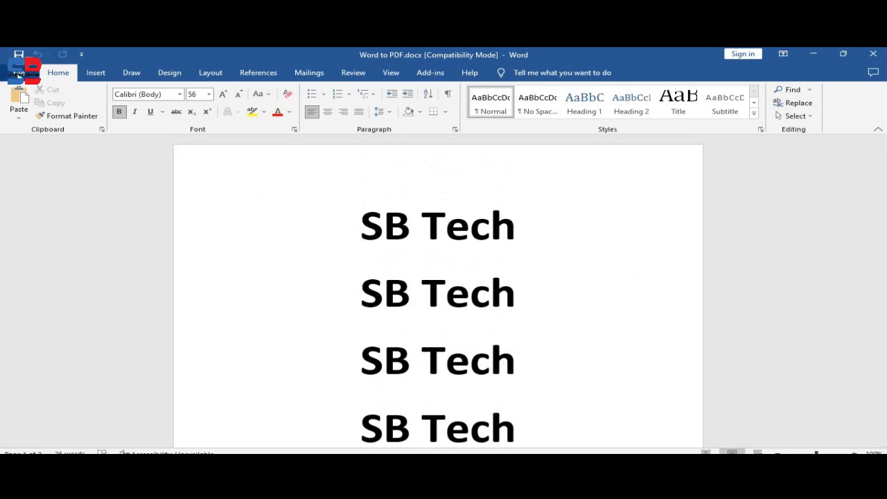
Step: Print all pages of the document using the Microsoft Print to PDF printer
click(18, 74)
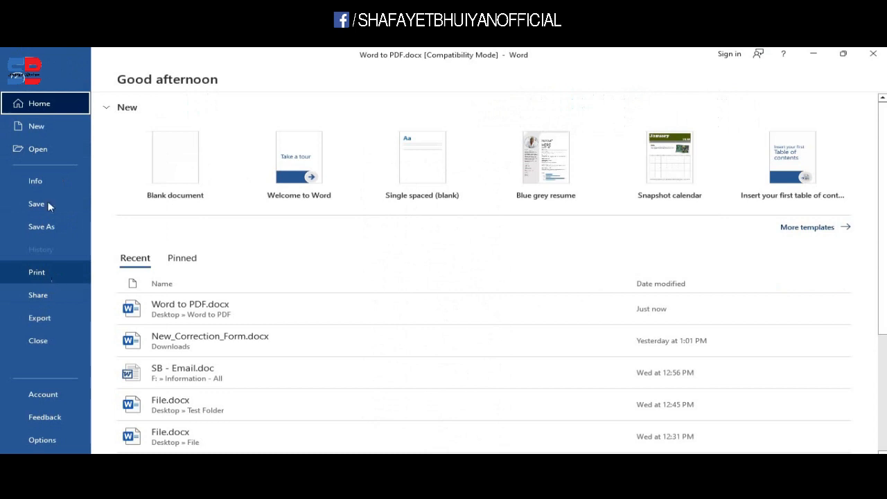
click(19, 78)
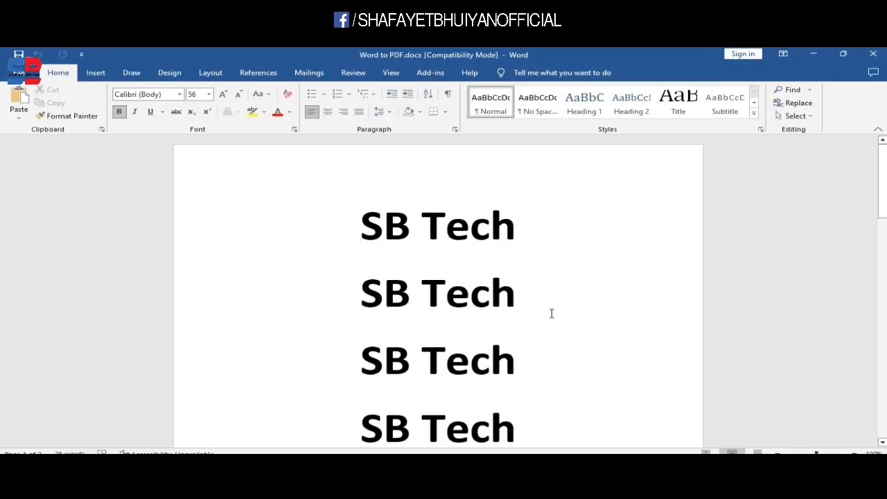
key(ctrl+p)
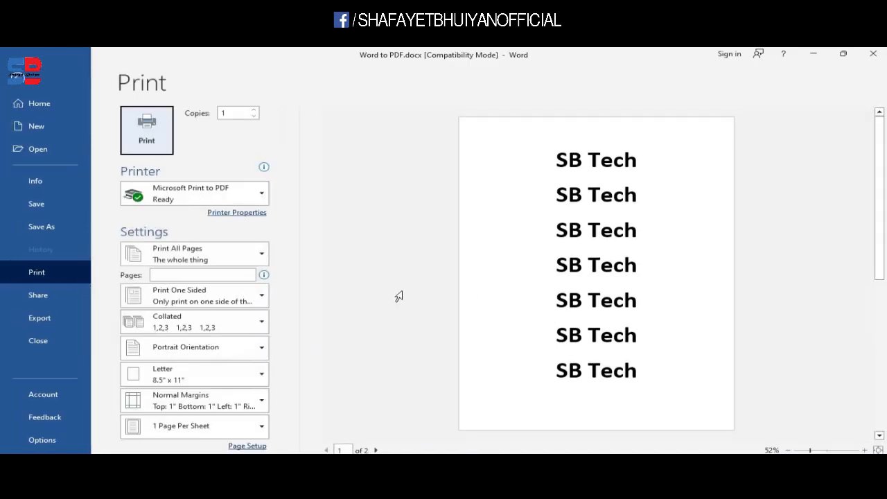
click(255, 199)
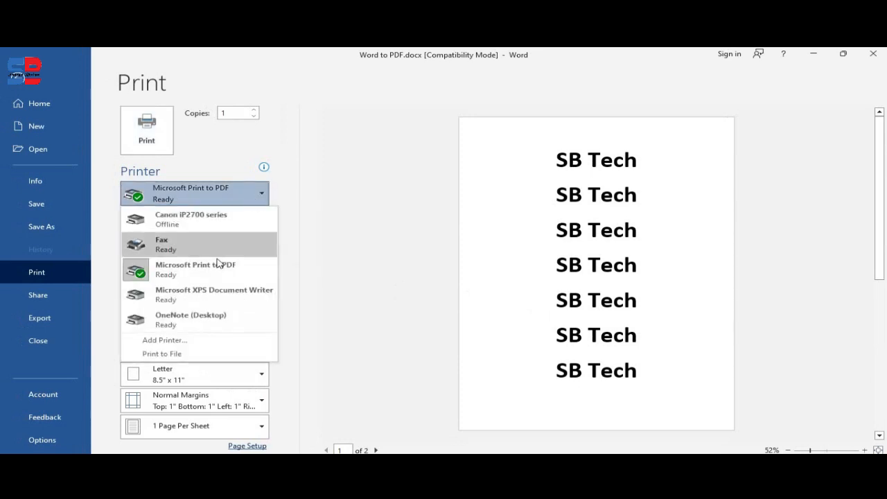
click(217, 273)
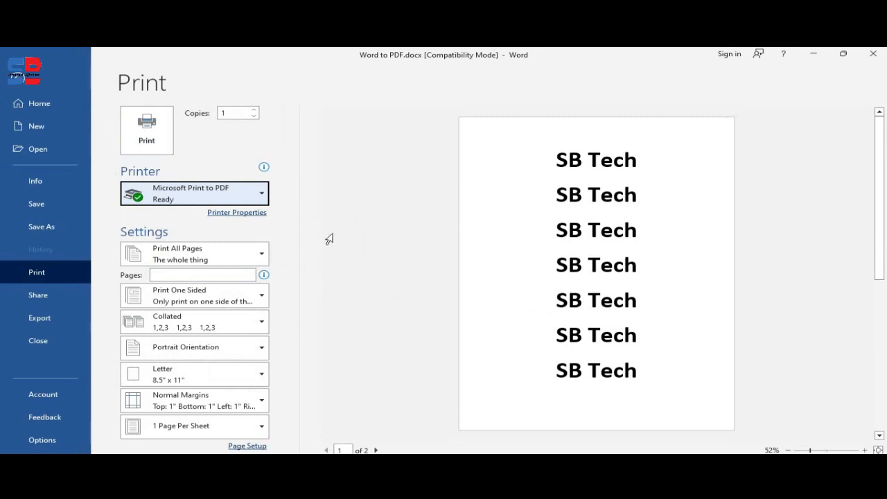
click(143, 144)
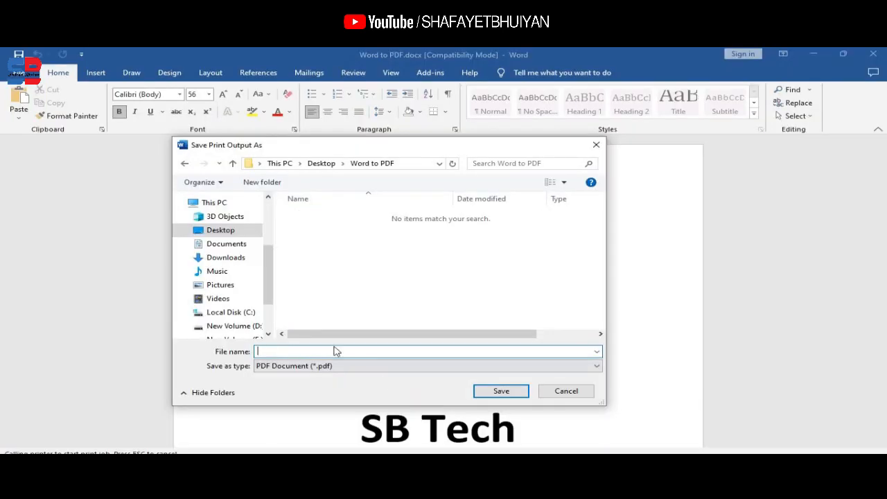
Step: Save the print output as a PDF document named "word to pdf" in the Desktop's Word to PDF folder
click(335, 352)
text(word to p)
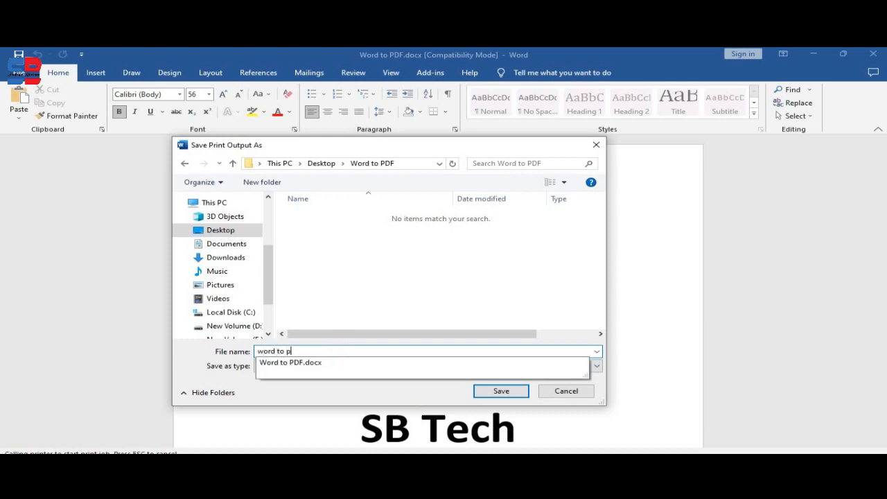
text(df)
click(380, 409)
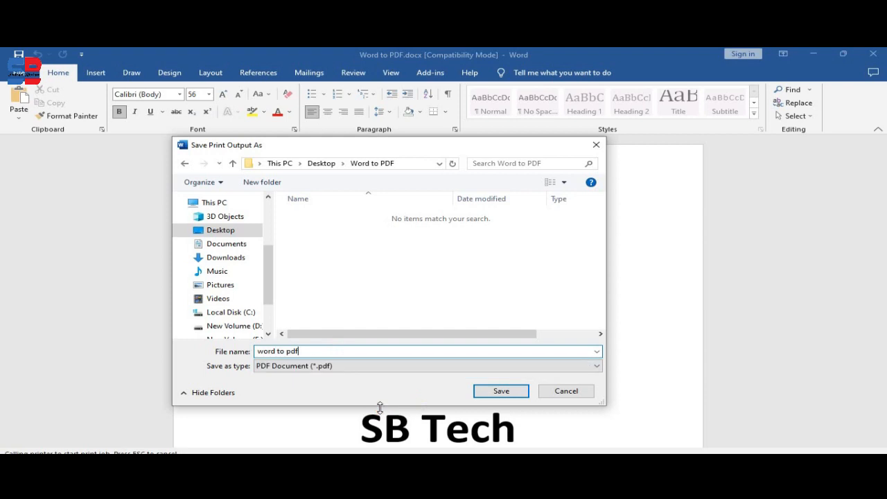
click(497, 393)
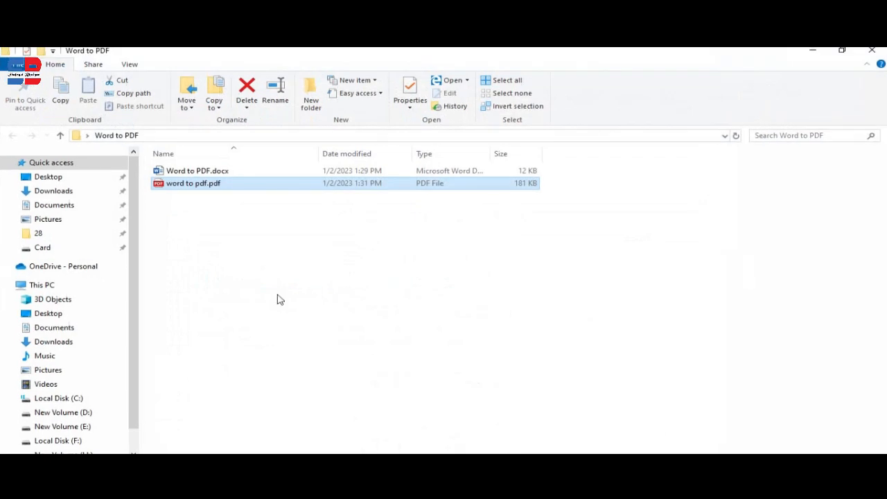
Step: Open "word to pdf.pdf" from the Word to PDF folder and check its pages
click(195, 186)
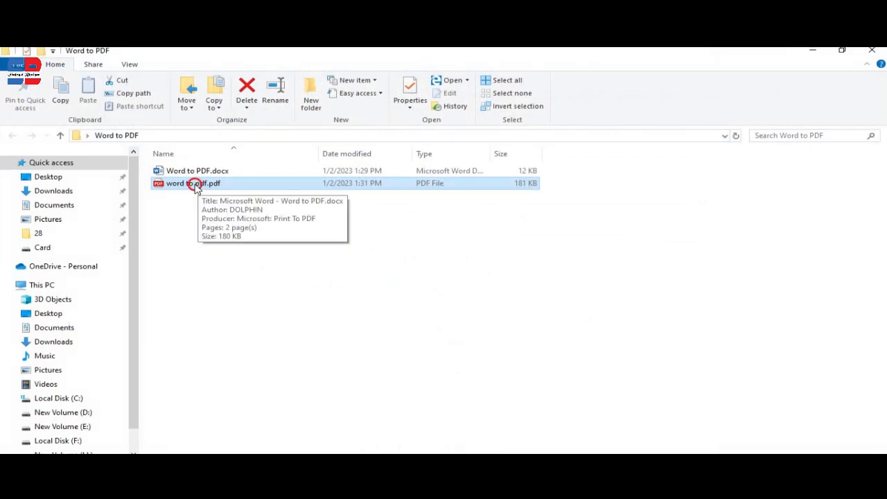
double_click(195, 185)
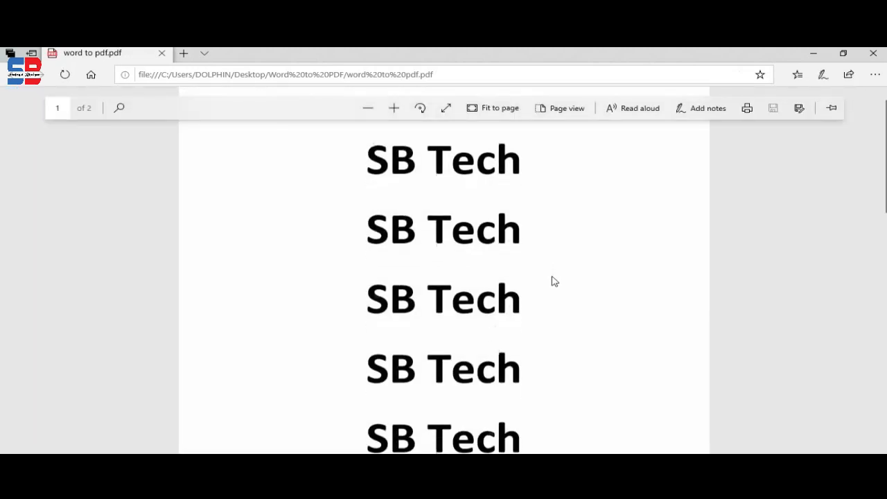
scroll(549, 305, down, 10)
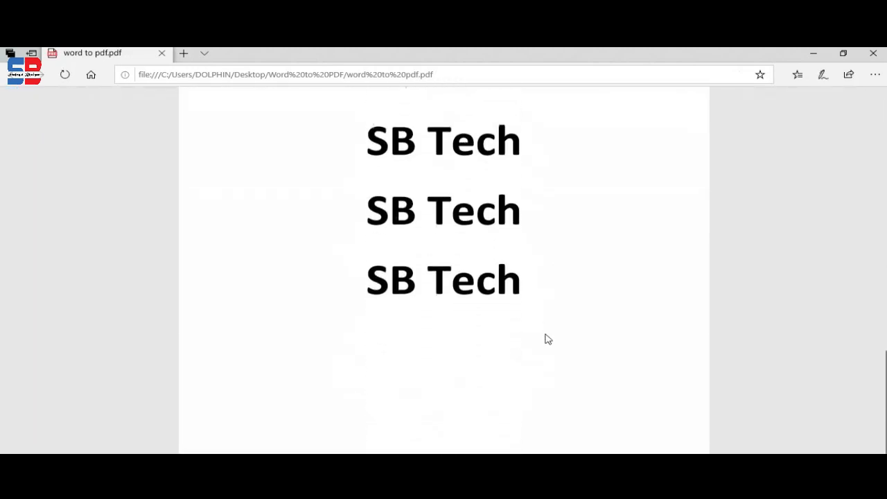
scroll(548, 340, up, 10)
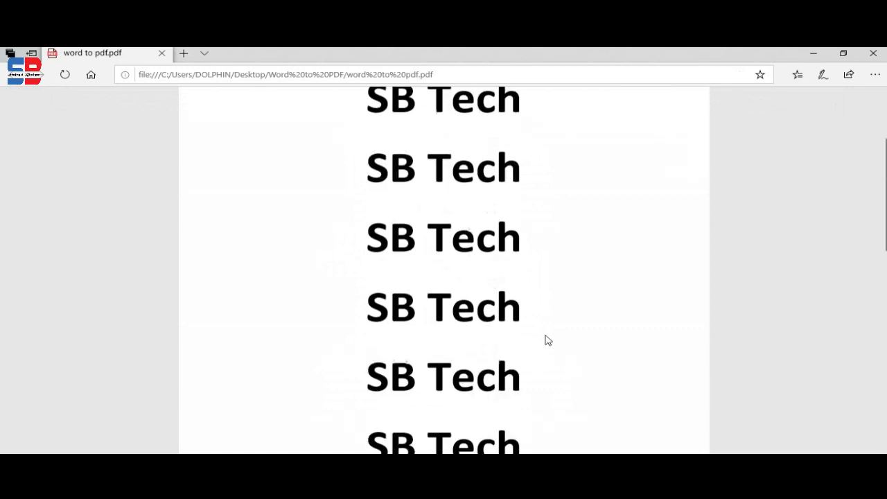
scroll(546, 333, down, 2)
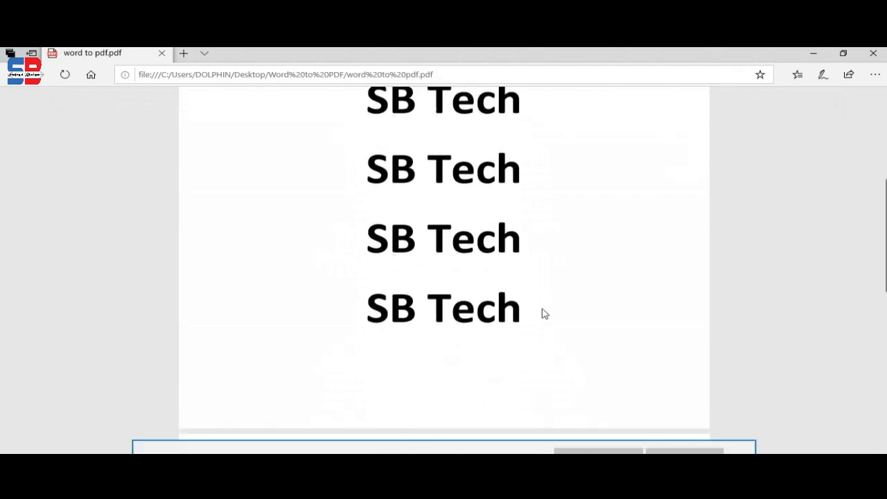
scroll(544, 318, down, 5)
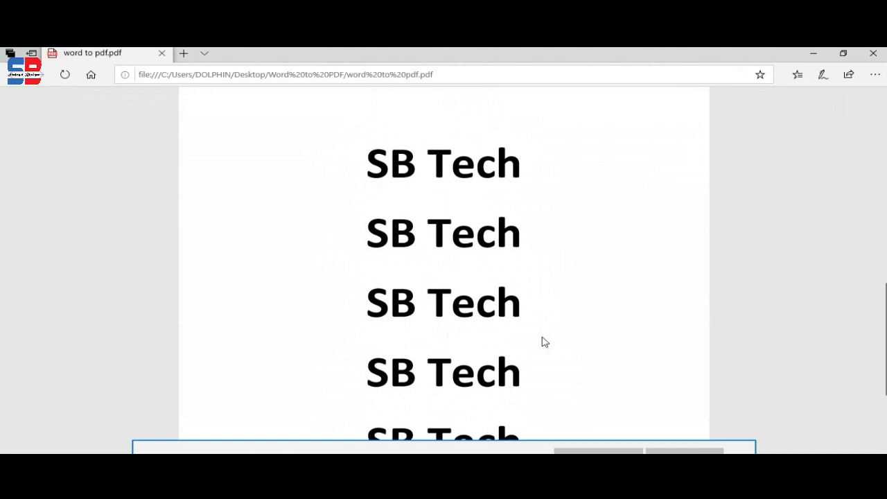
scroll(544, 341, up, 10)
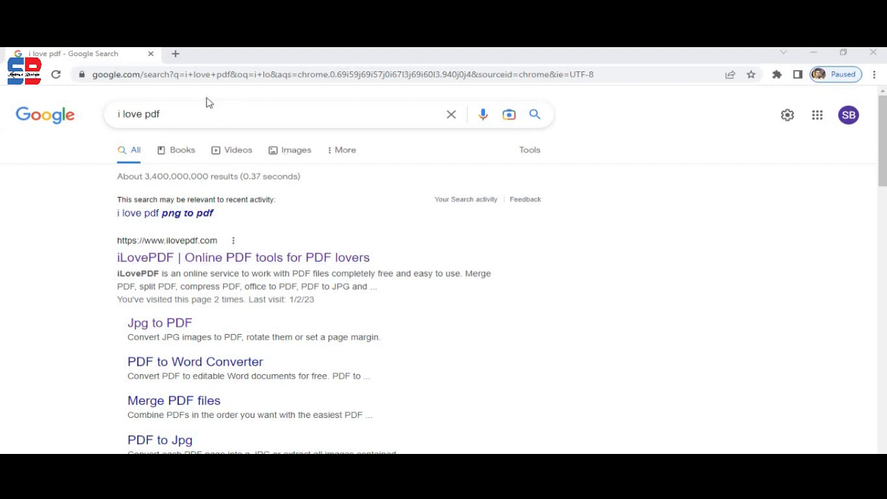
Step: In Chrome, open the iLovePDF website from the search results and start its Word to PDF converter
click(211, 259)
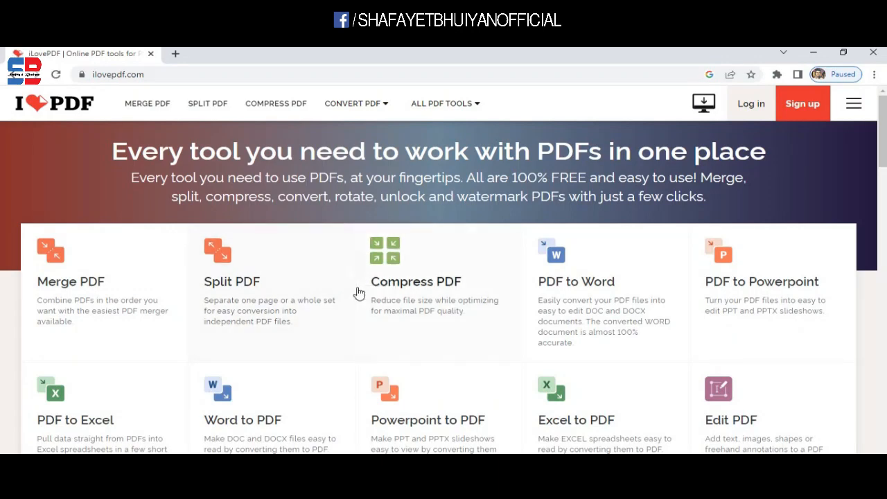
scroll(359, 293, down, 2)
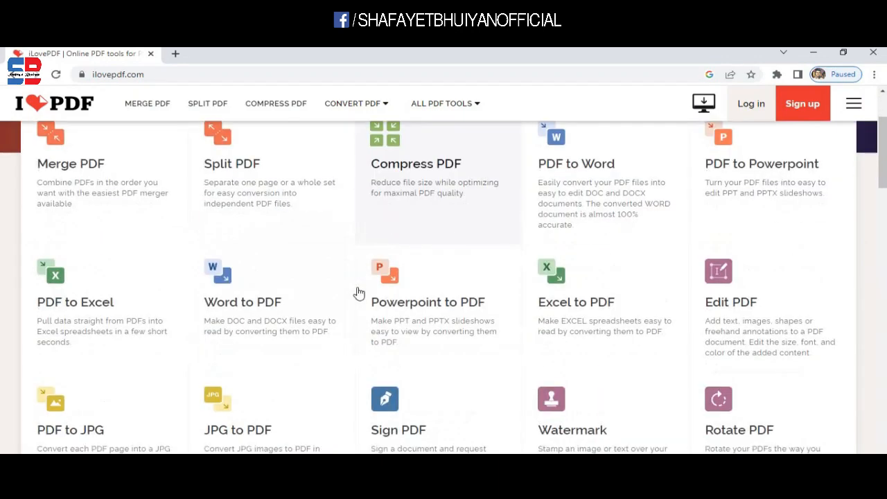
click(259, 314)
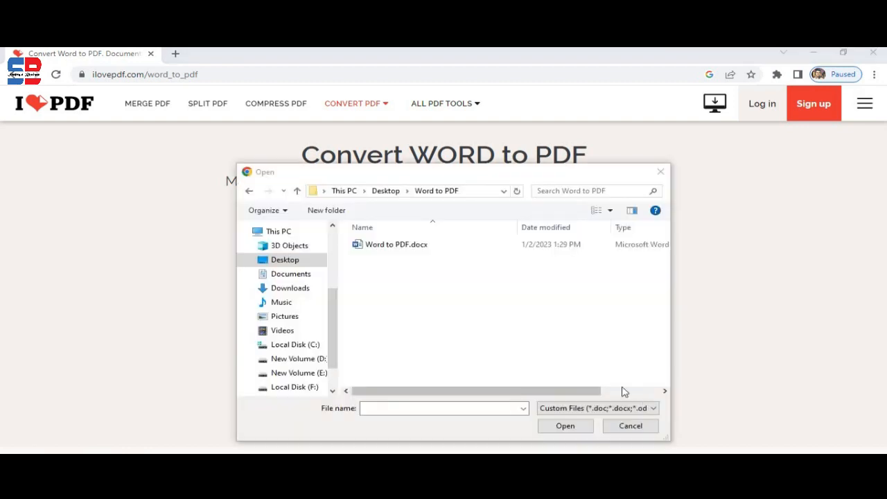
Step: Convert "Word to PDF.docx" from the Desktop's Word to PDF folder and download the resulting PDF
double_click(408, 248)
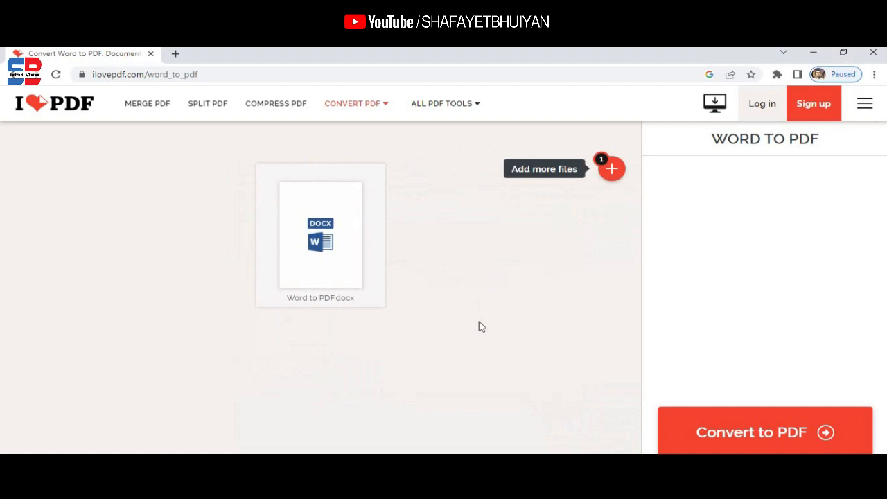
click(725, 433)
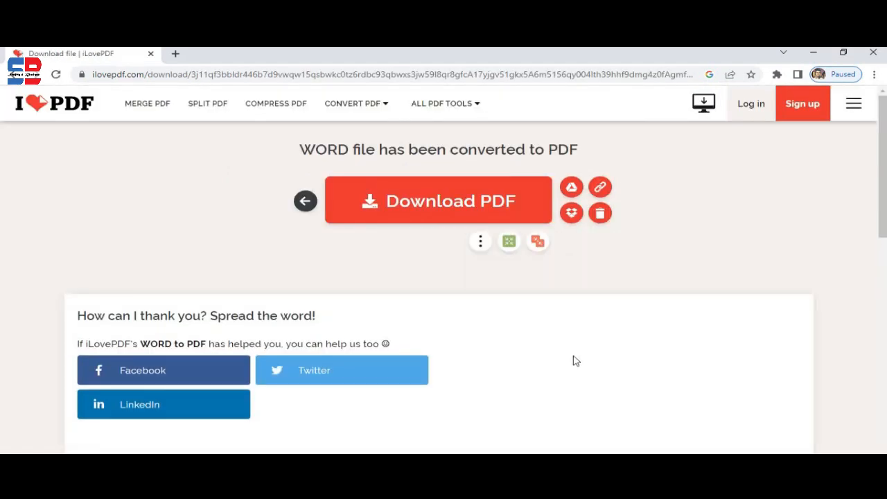
click(458, 218)
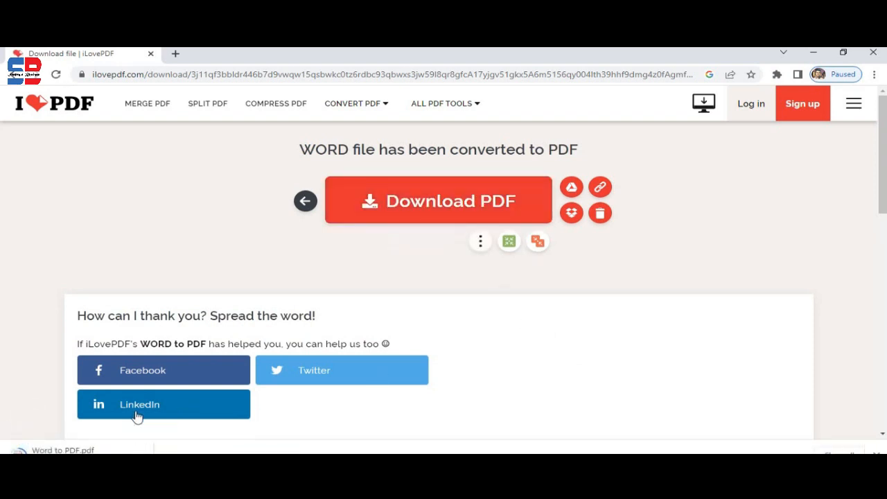
Step: Open the downloaded "Word to PDF.pdf" and check its pages
click(139, 450)
click(168, 367)
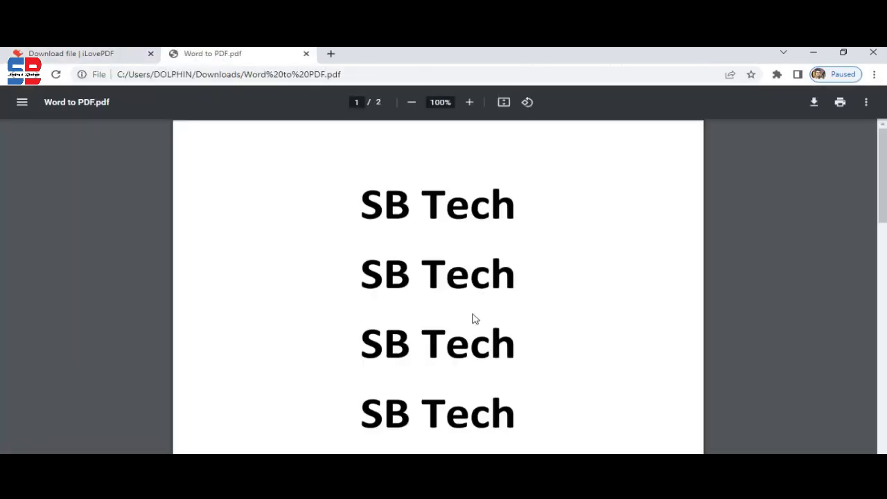
scroll(533, 323, down, 5)
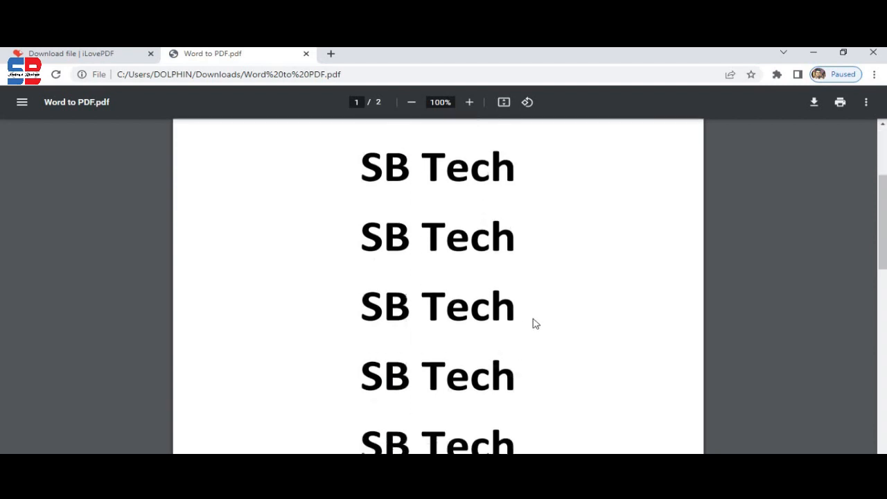
scroll(533, 323, down, 4)
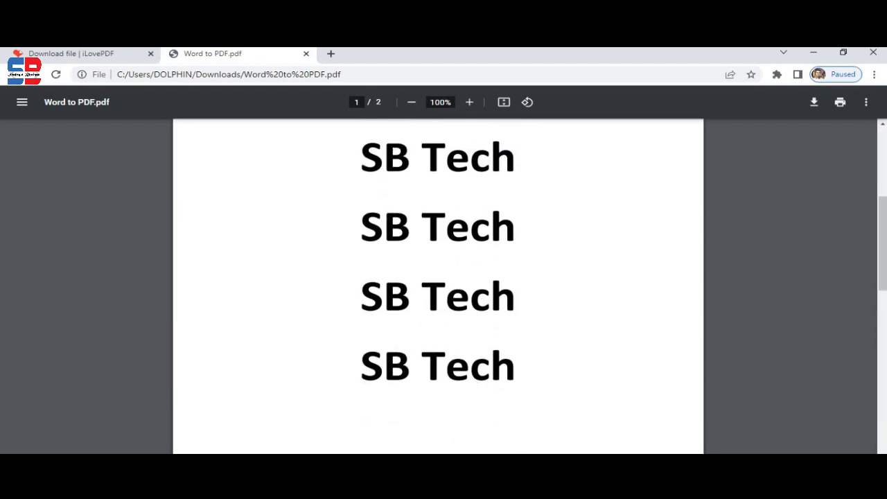